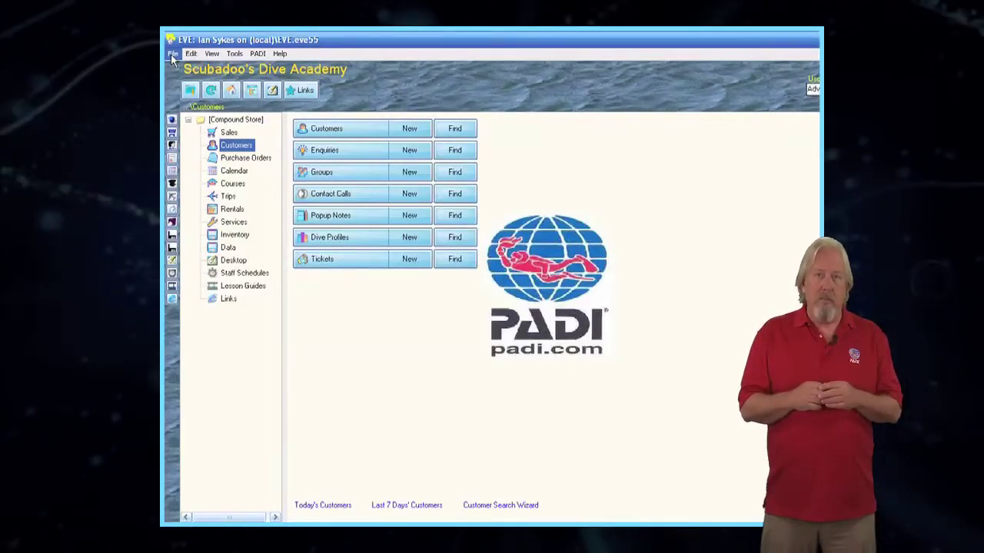
Step: Launch the Customer Search Wizard from the File > Wizards menu
left_click(173, 55)
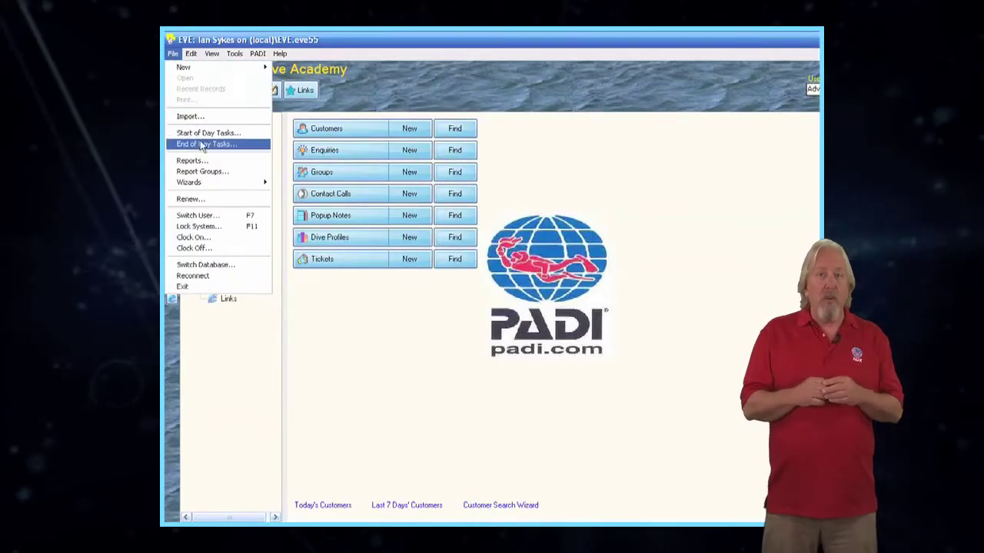
mouse_move(209, 190)
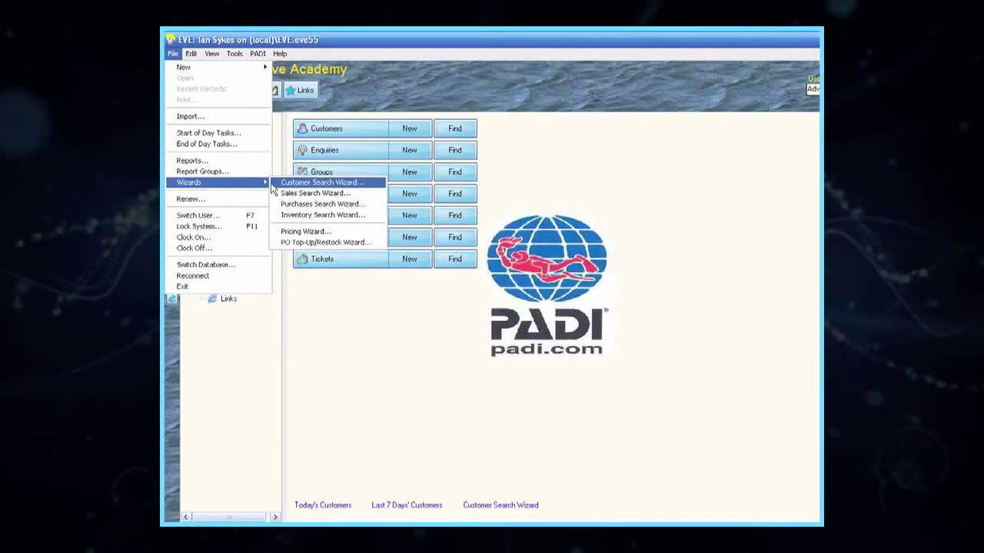
left_click(324, 184)
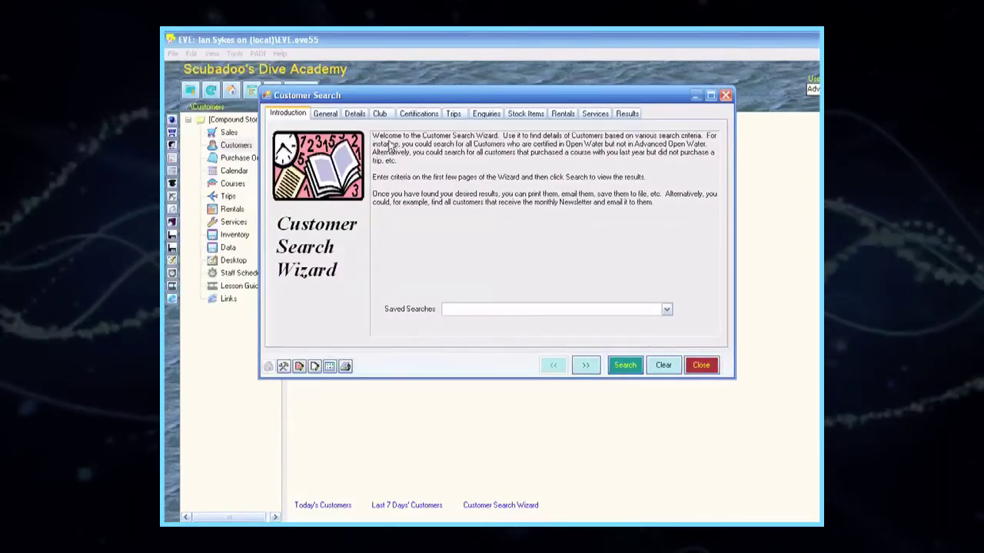
Step: On the Certifications tab, tick Discover Scuba under Certifications Obtained
left_click(422, 117)
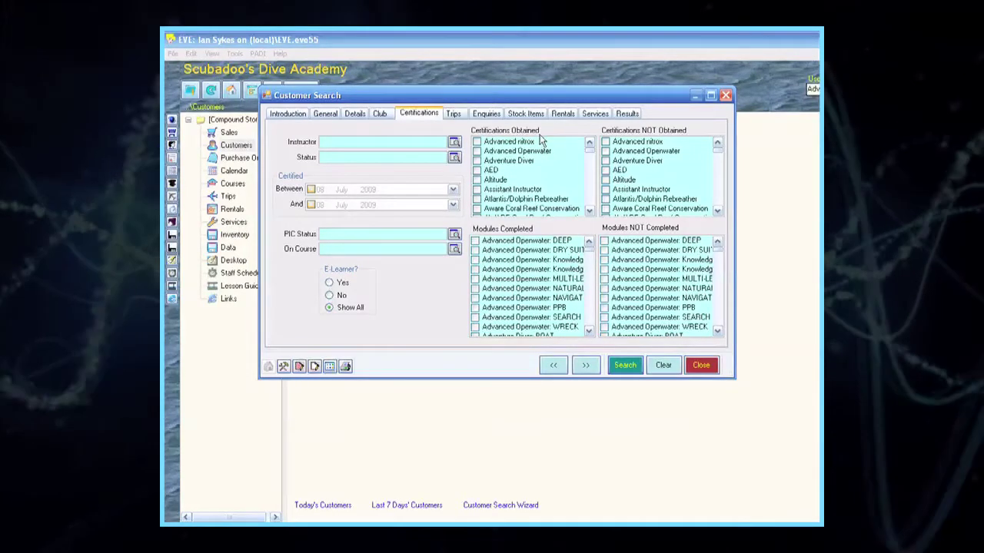
scroll(591, 199, "down", 5)
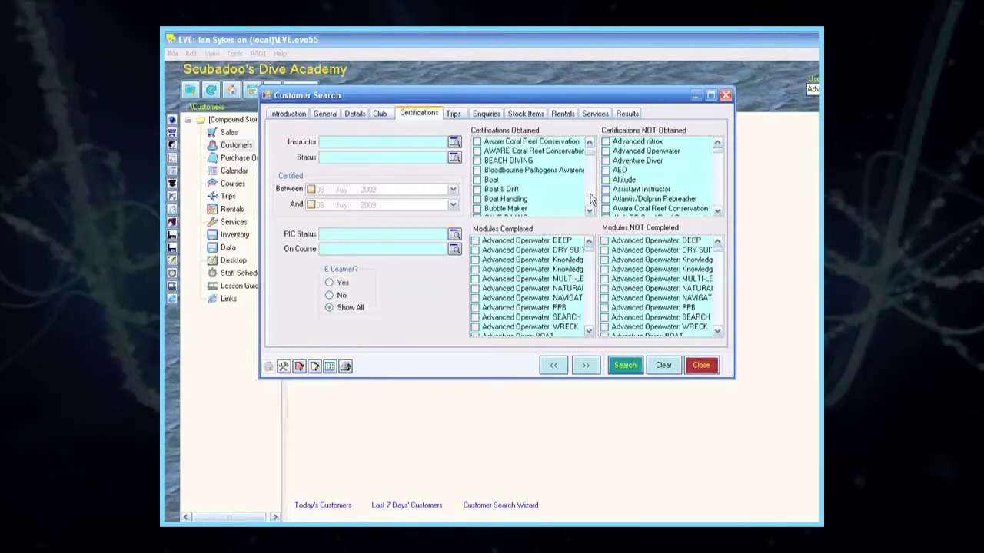
scroll(591, 199, "down", 3)
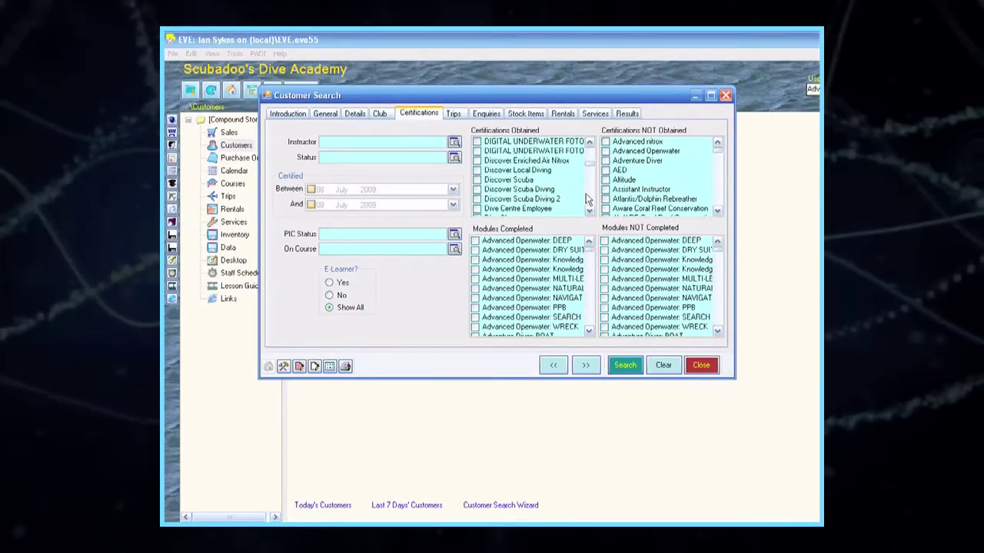
left_click(478, 181)
left_click(477, 180)
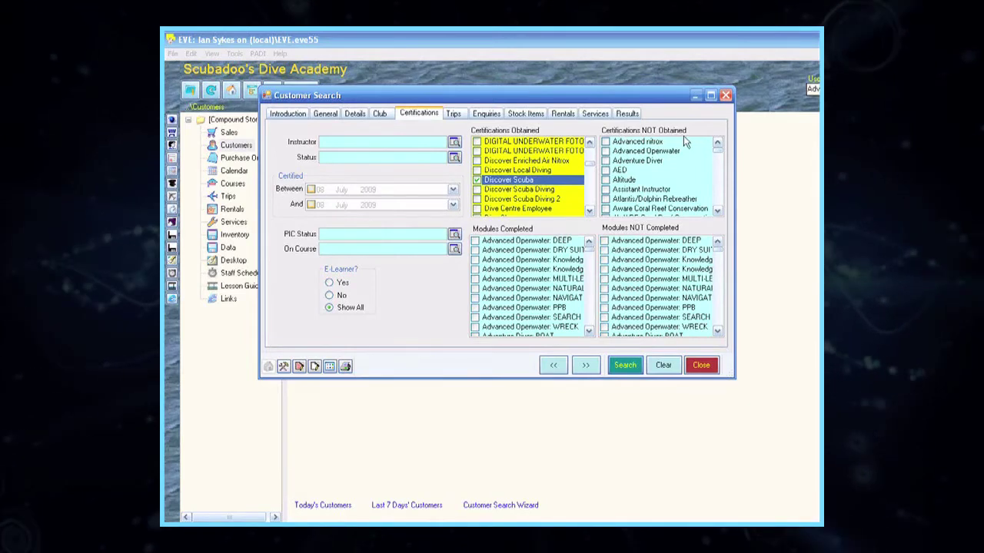
Step: Tick Open Water under Certifications NOT Obtained
left_click(718, 199)
left_click(718, 198)
left_click(718, 193)
left_click(718, 194)
left_click(718, 194)
left_click(717, 194)
left_click(718, 194)
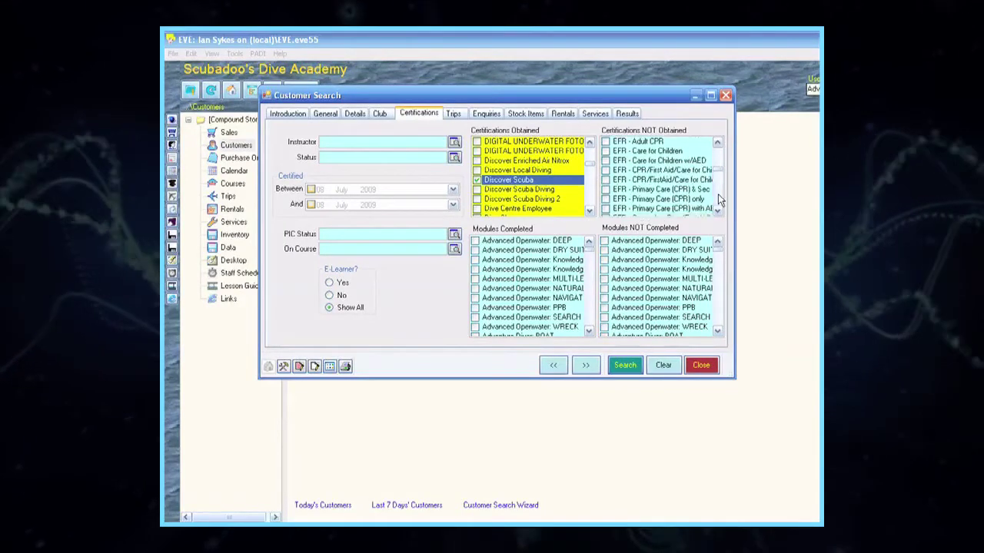
left_click(718, 194)
left_click(718, 194)
left_click(718, 194)
left_click(718, 193)
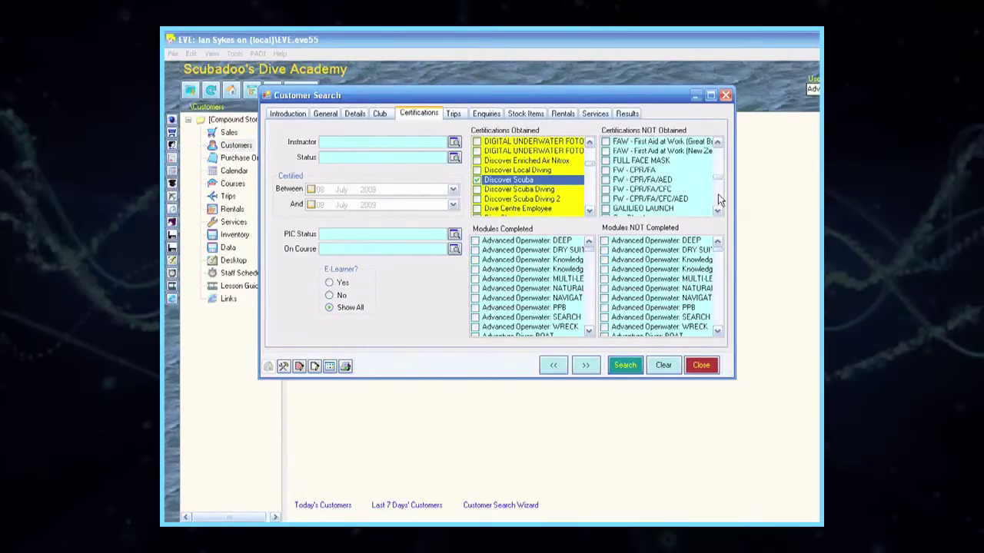
left_click(718, 194)
left_click(718, 194)
left_click(718, 194)
left_click(718, 193)
left_click(718, 193)
left_click(646, 182)
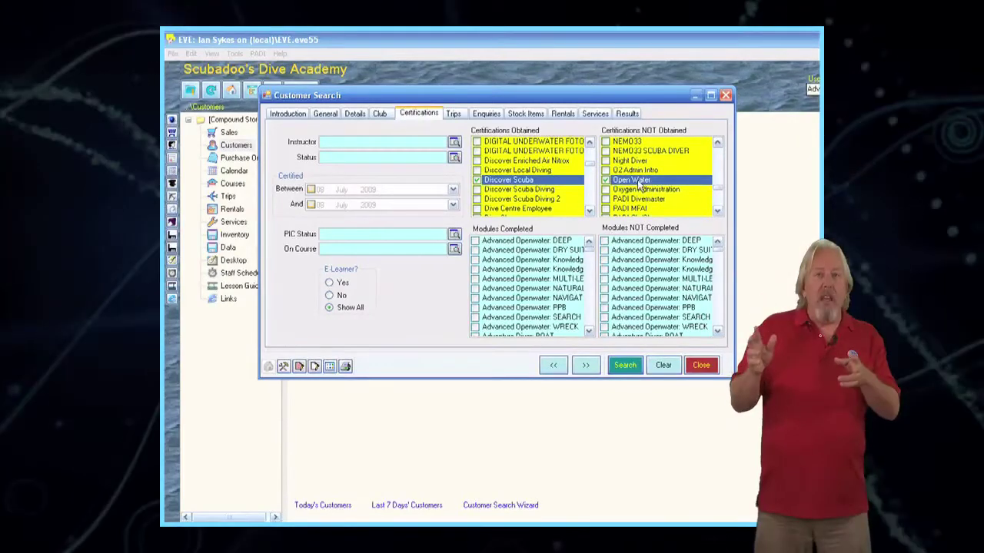
Step: Run the search, review the 59 results, and start an email to those customers
left_click(625, 366)
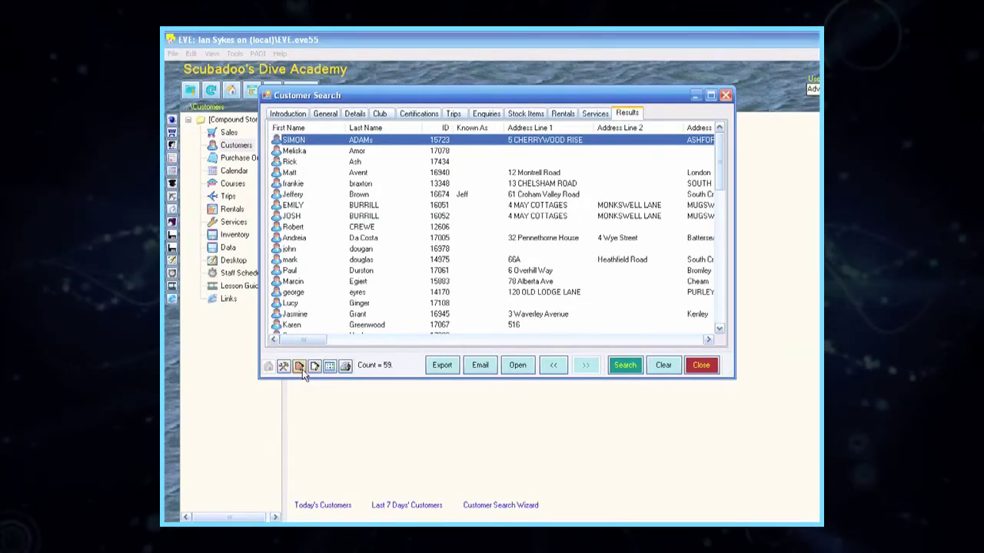
left_click(302, 369)
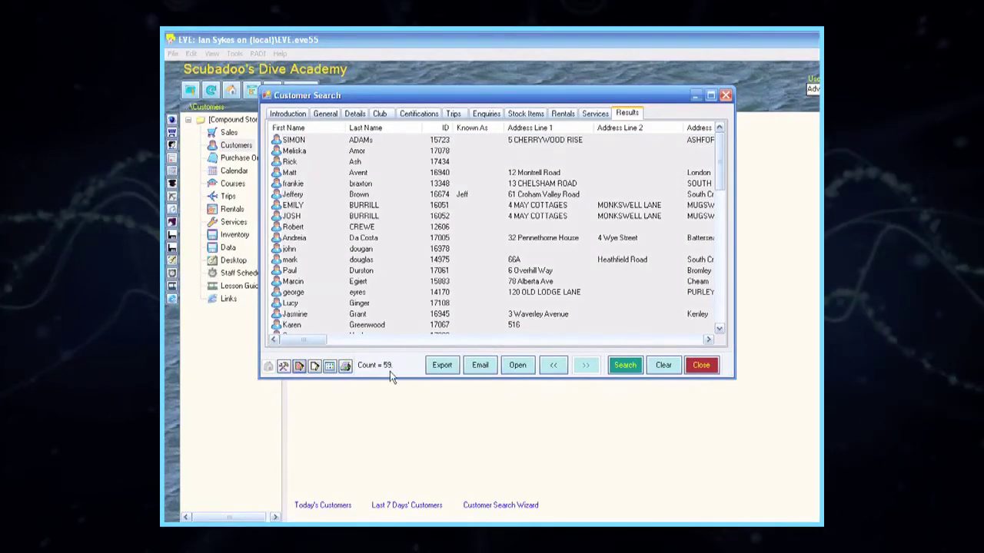
left_click(480, 367)
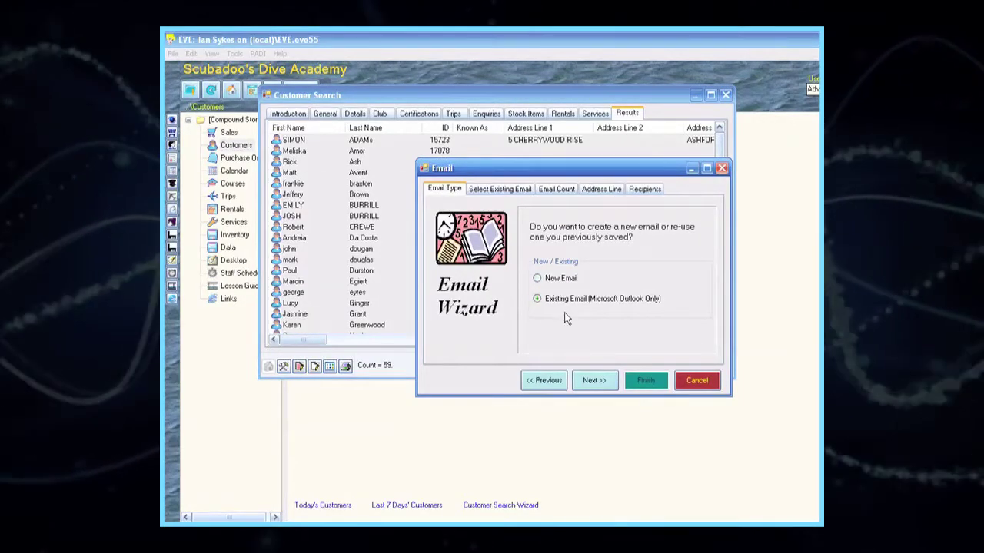
Step: Pick the 'PADI Open Water Course' draft from Drafts > PADI Diver Courses as the message
left_click(592, 381)
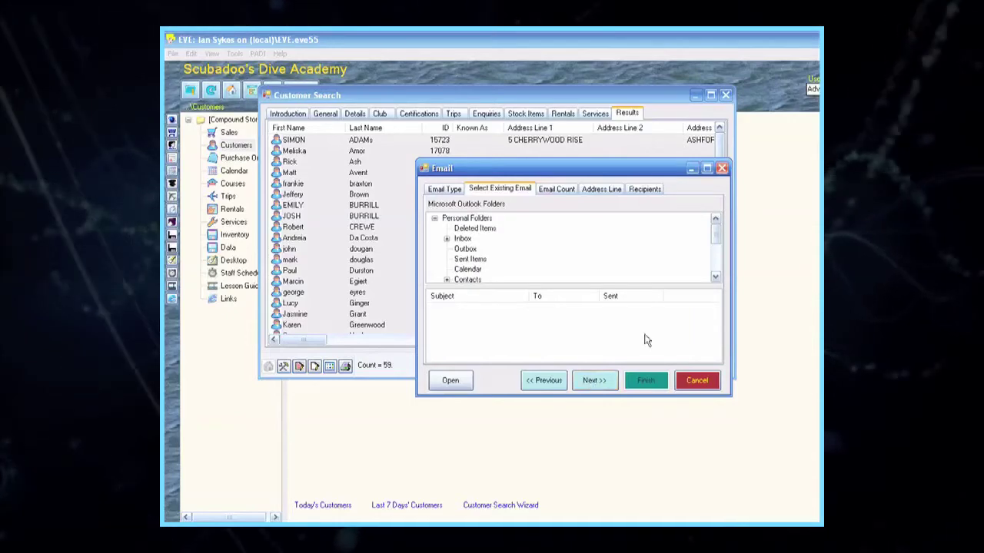
left_click(717, 269)
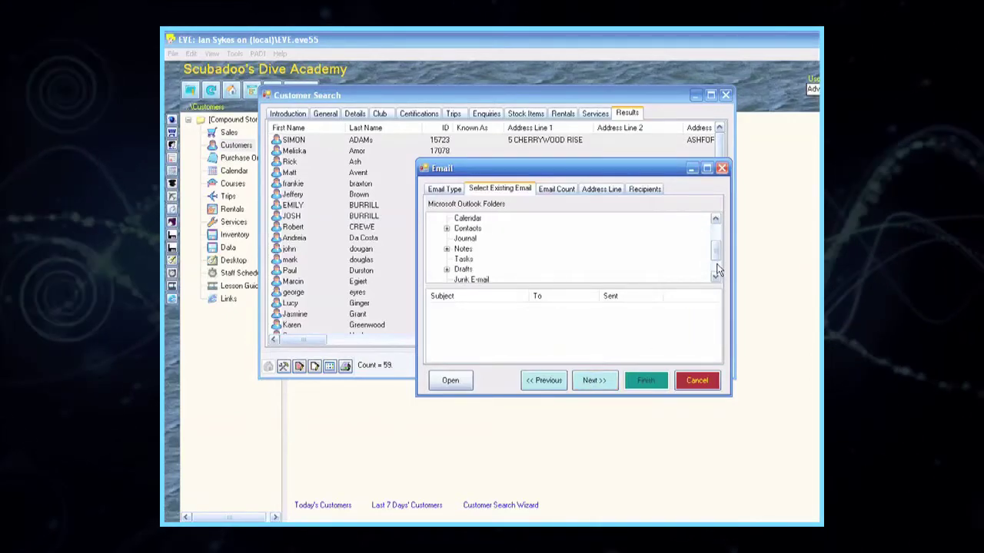
left_click(446, 270)
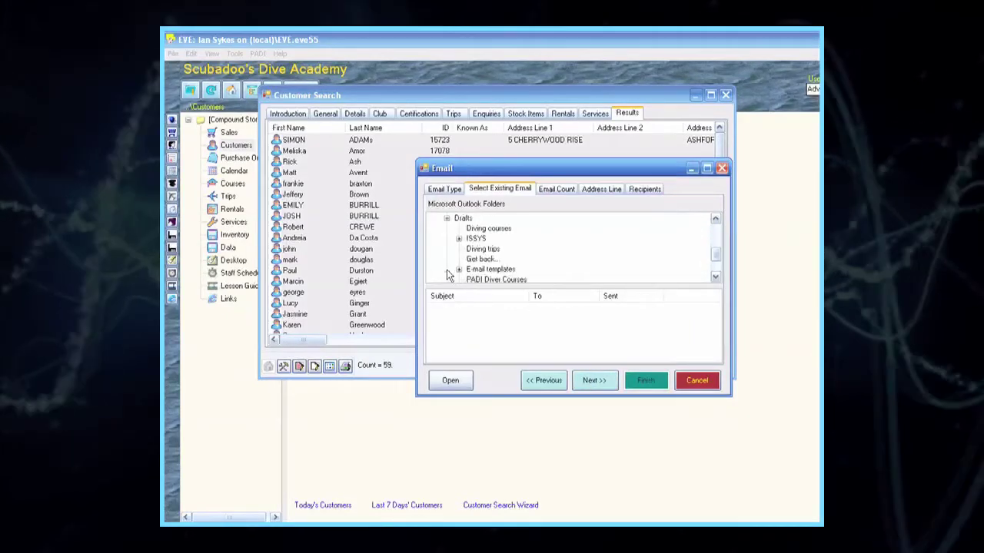
left_click(511, 280)
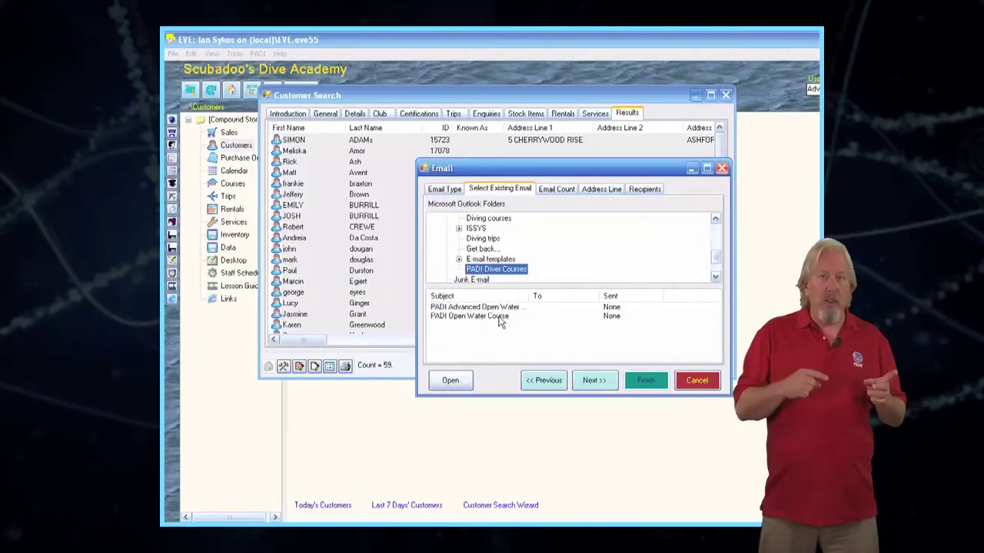
left_click(501, 316)
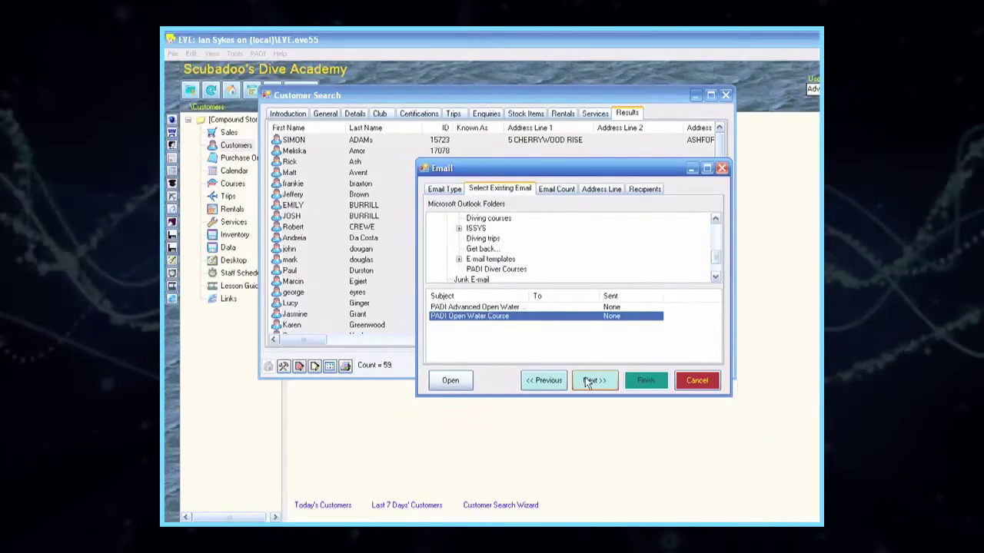
left_click(589, 382)
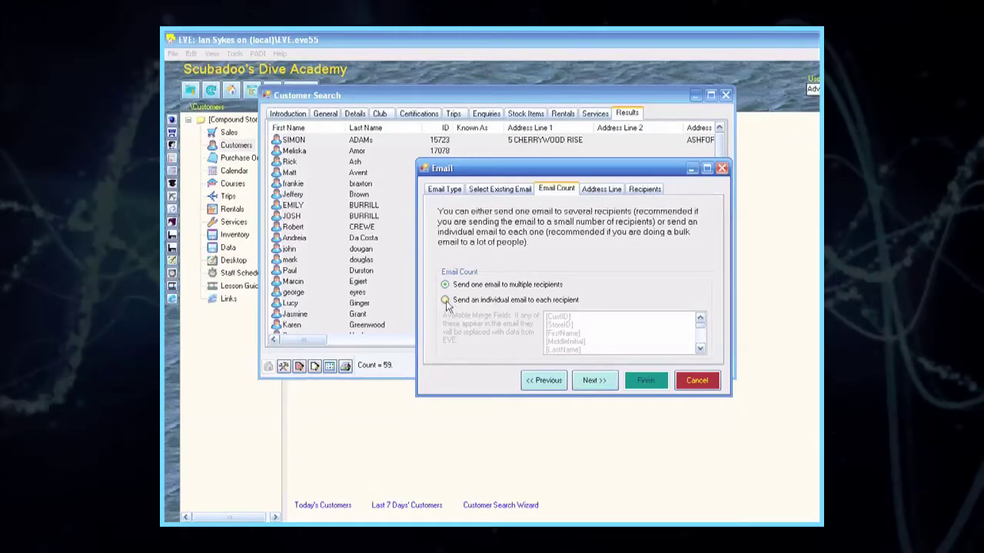
Step: Send an individual email to each recipient using the [FirstName] merge field
left_click(445, 300)
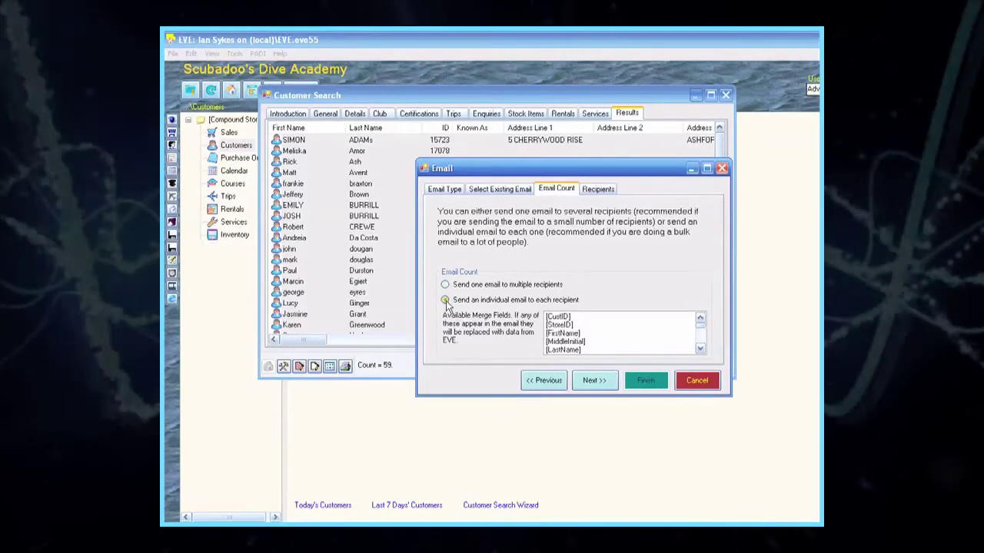
left_click(554, 333)
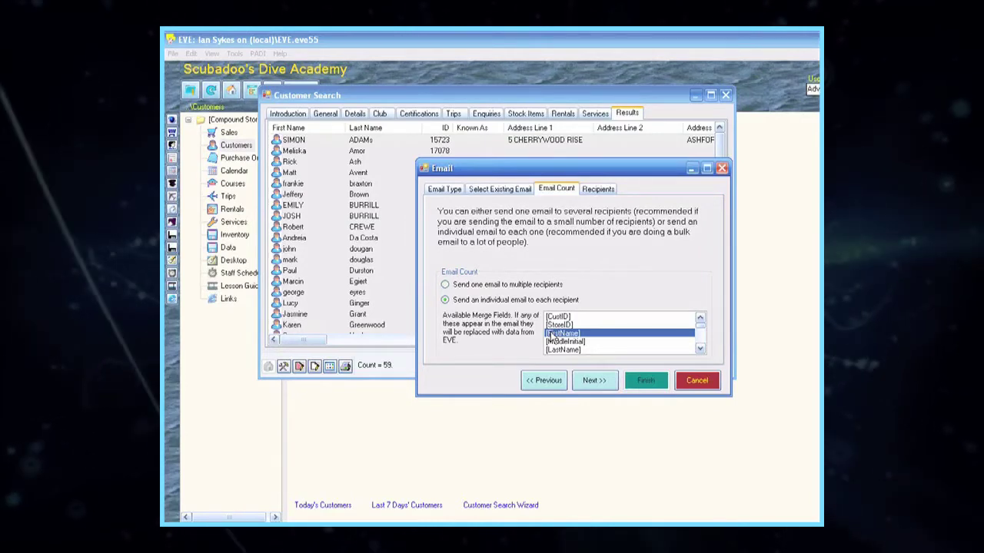
left_click(595, 381)
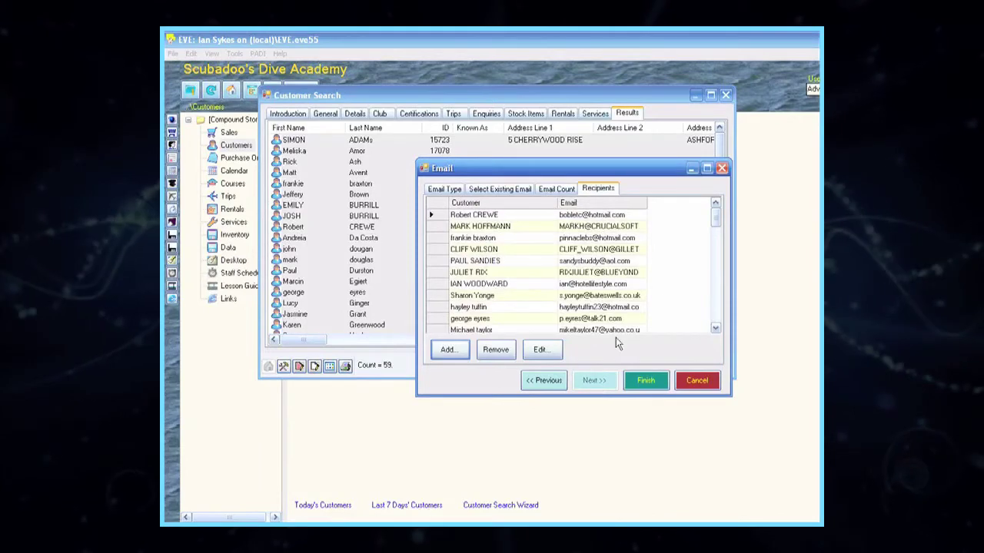
Step: Review the Recipients grid and finish the wizard to generate the Outlook message
mouse_move(715, 221)
left_mouse_down()
mouse_move(717, 301)
mouse_move(720, 217)
left_mouse_up()
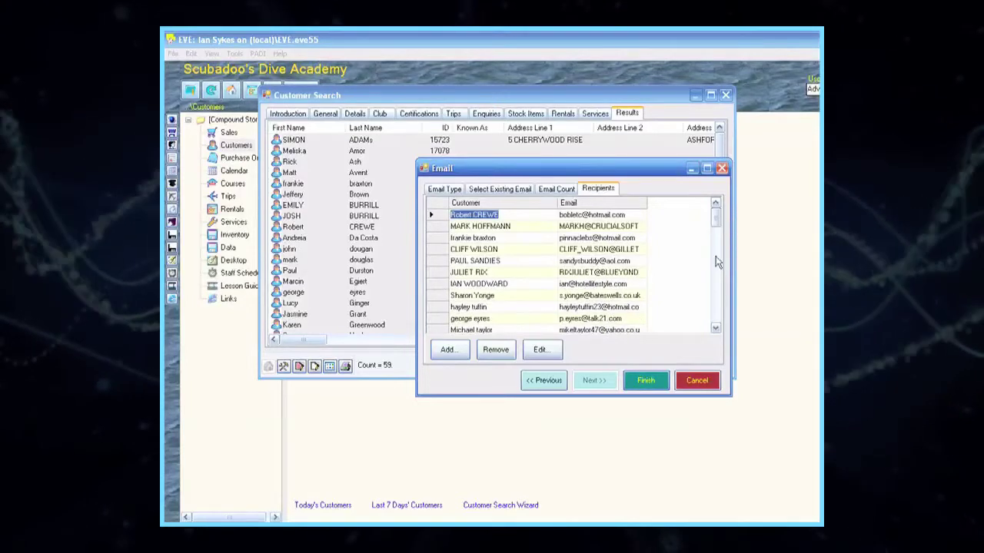
left_click(645, 381)
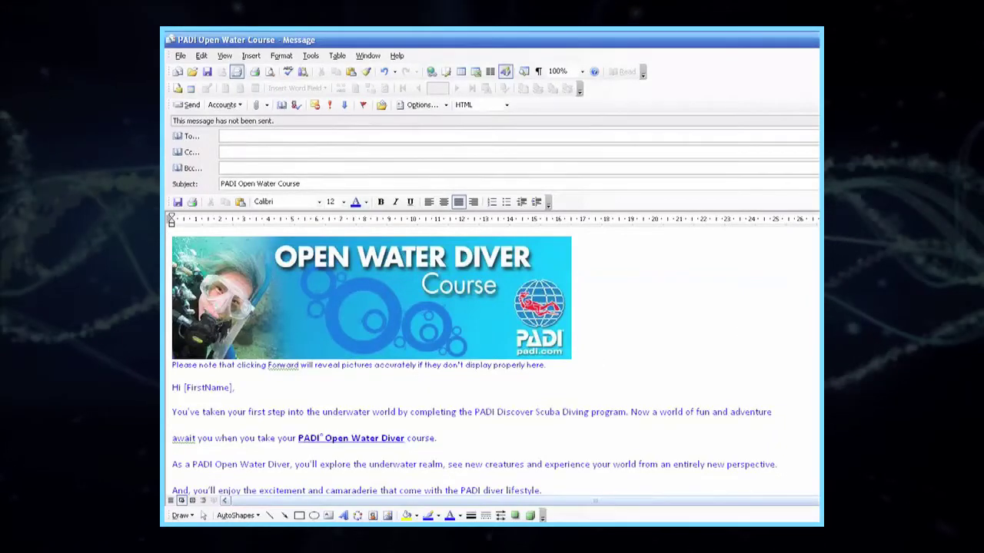
Step: Scroll through the EVE Customers page after returning from Outlook
scroll(492, 361, "down", 4)
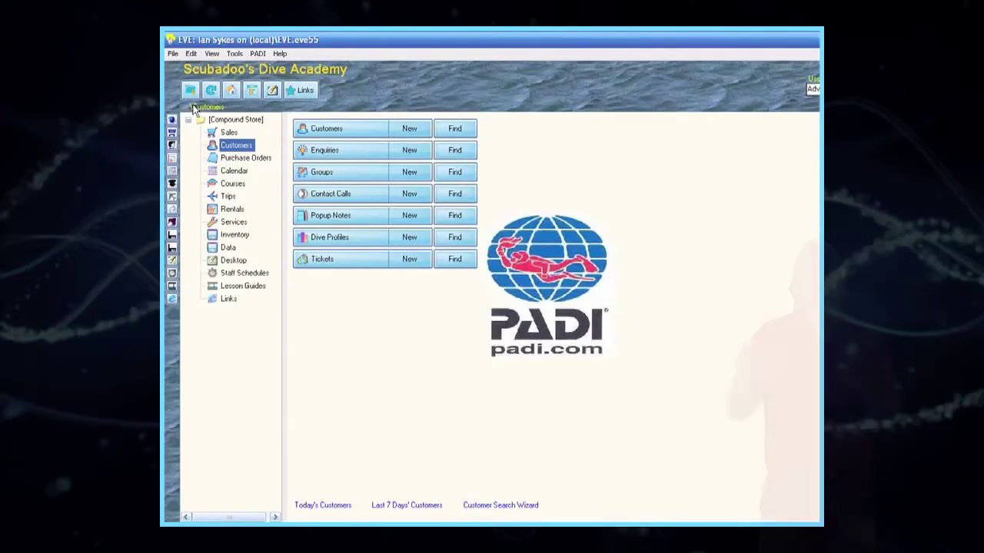
Step: Reopen the Customer Search Wizard via File > Wizards on its Certifications tab
left_click(172, 54)
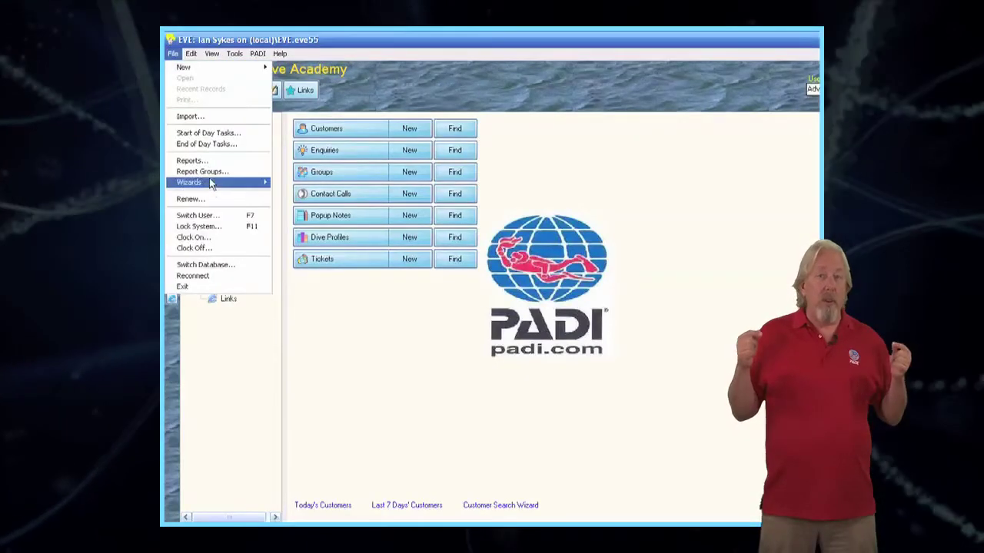
mouse_move(212, 184)
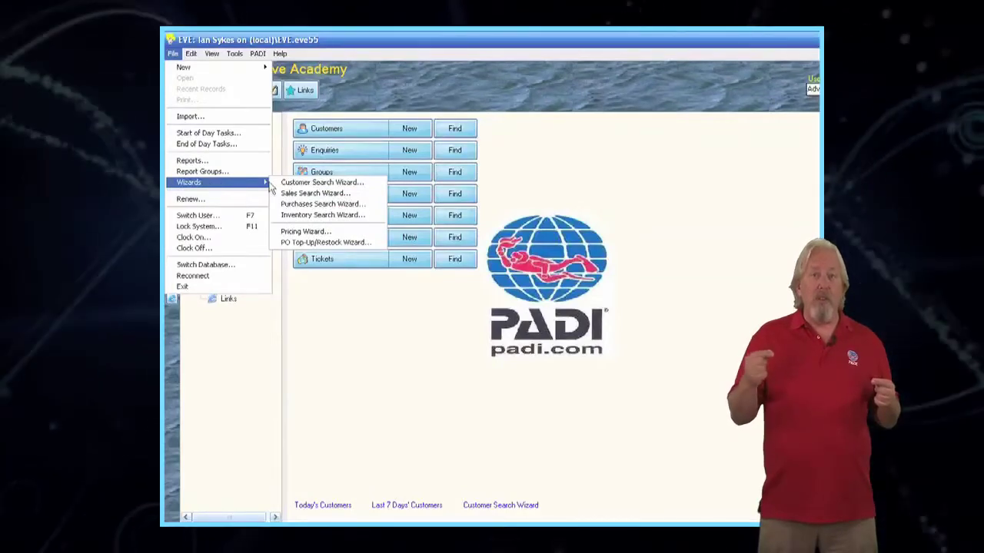
left_click(294, 184)
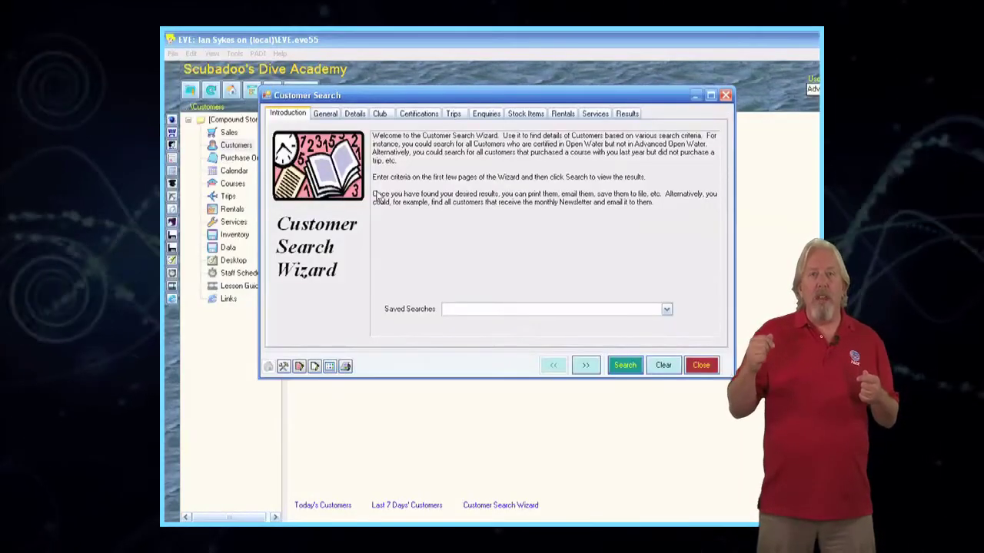
left_click(425, 113)
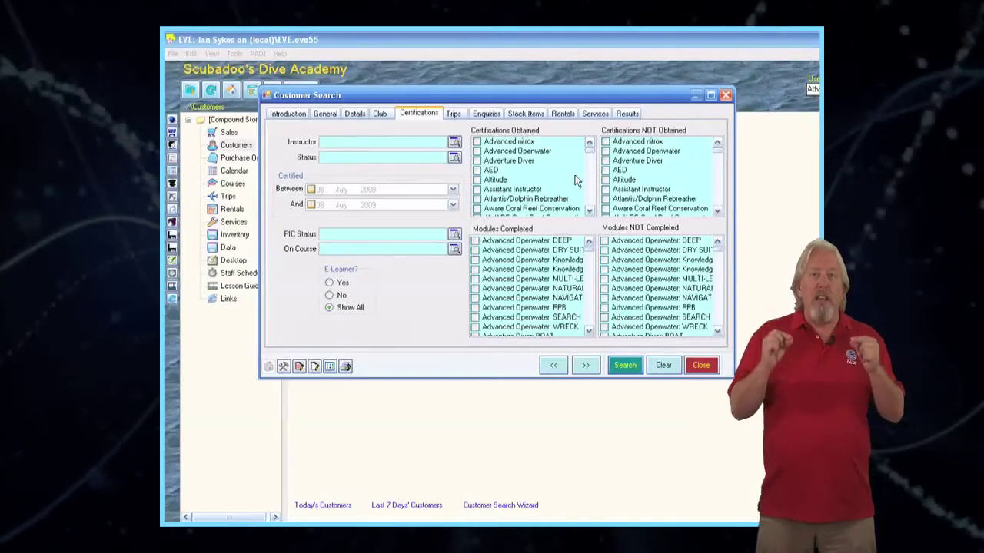
Step: Tick Open Water under Certifications Obtained and Advanced Openwater under NOT Obtained
scroll(590, 197, "down", 1)
scroll(590, 197, "down", 10)
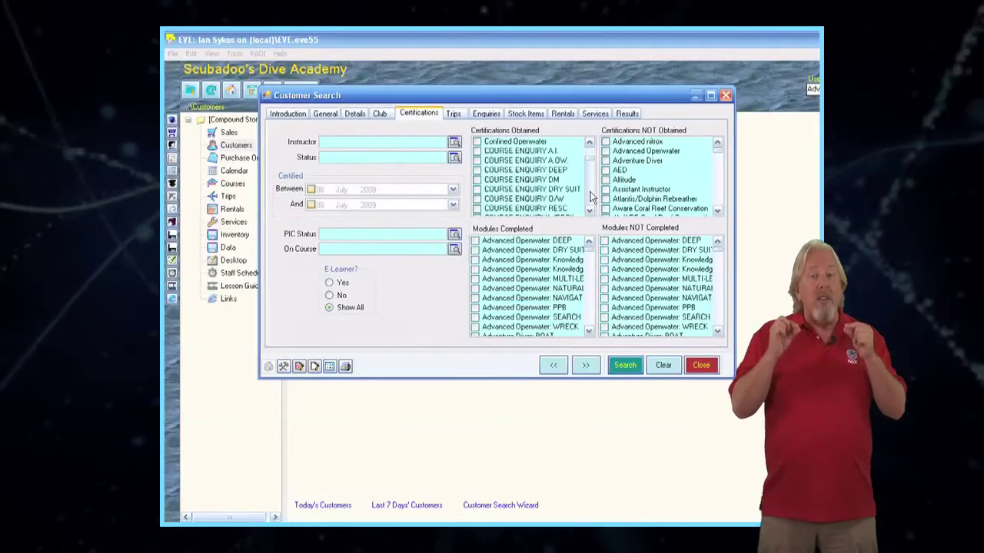
scroll(591, 197, "down", 10)
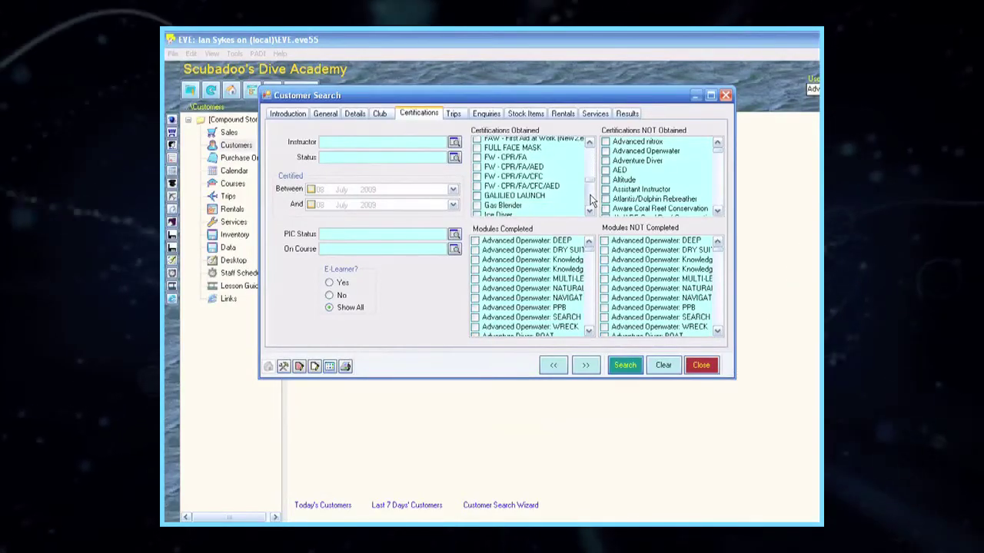
scroll(590, 198, "down", 5)
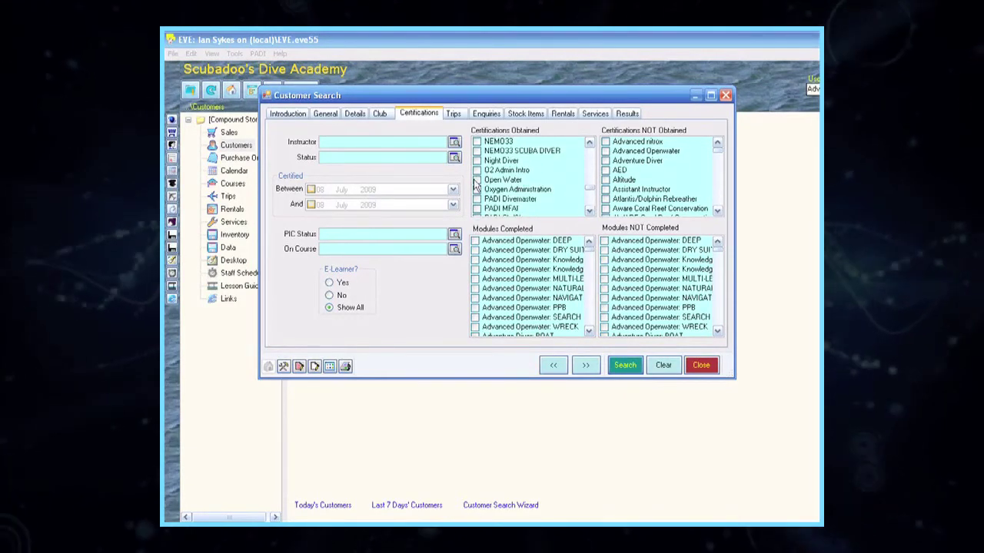
left_click(475, 182)
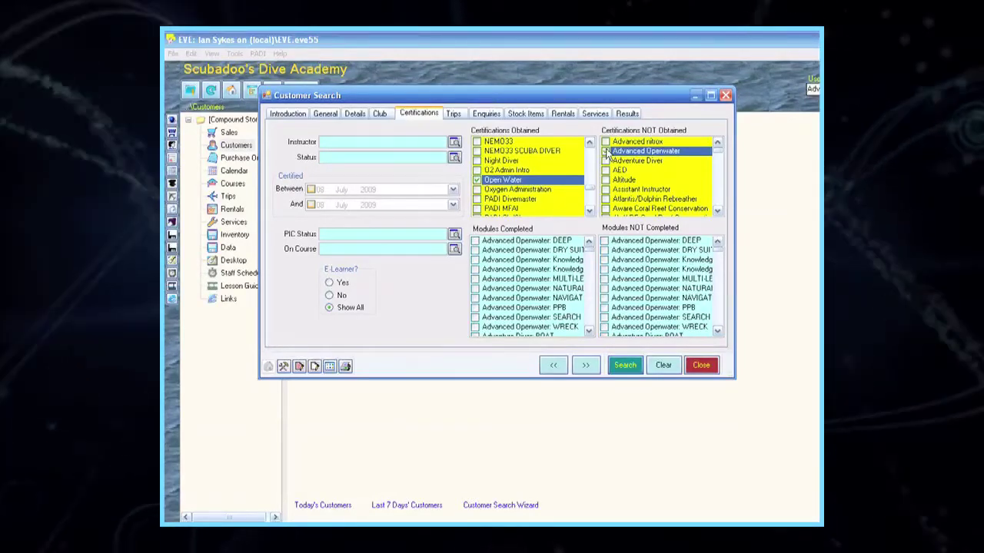
left_click(605, 151)
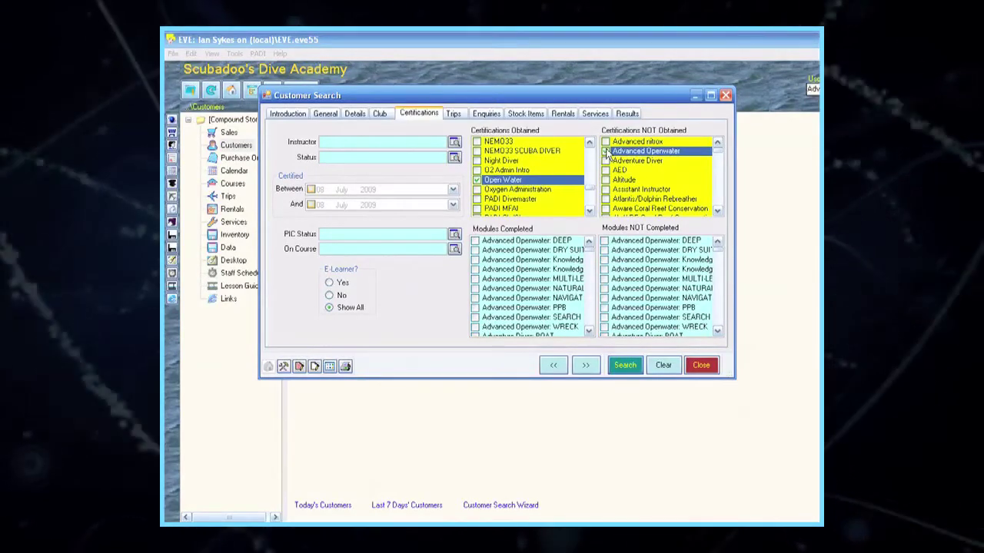
Step: Run the search and view the 979 matching customers on the Results tab
left_click(624, 366)
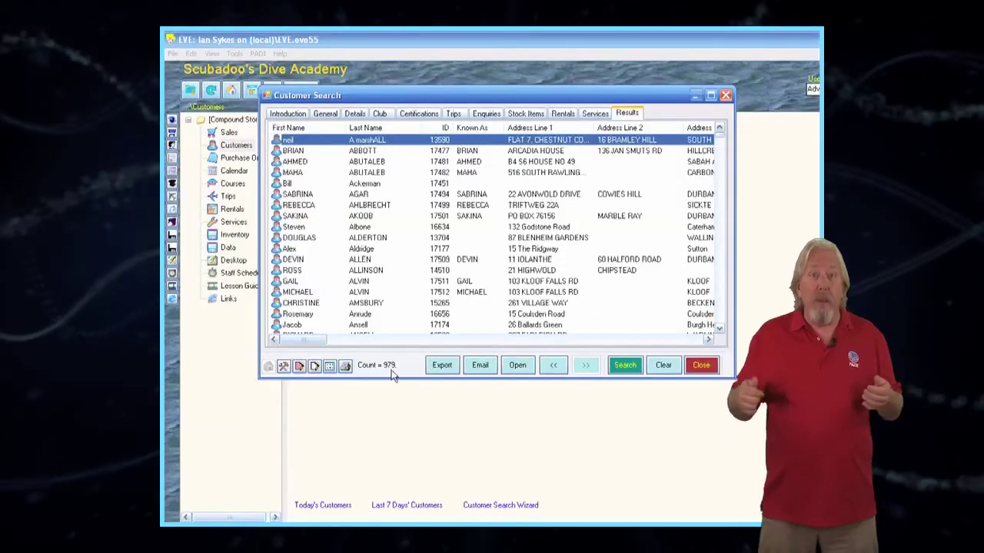
left_click(299, 366)
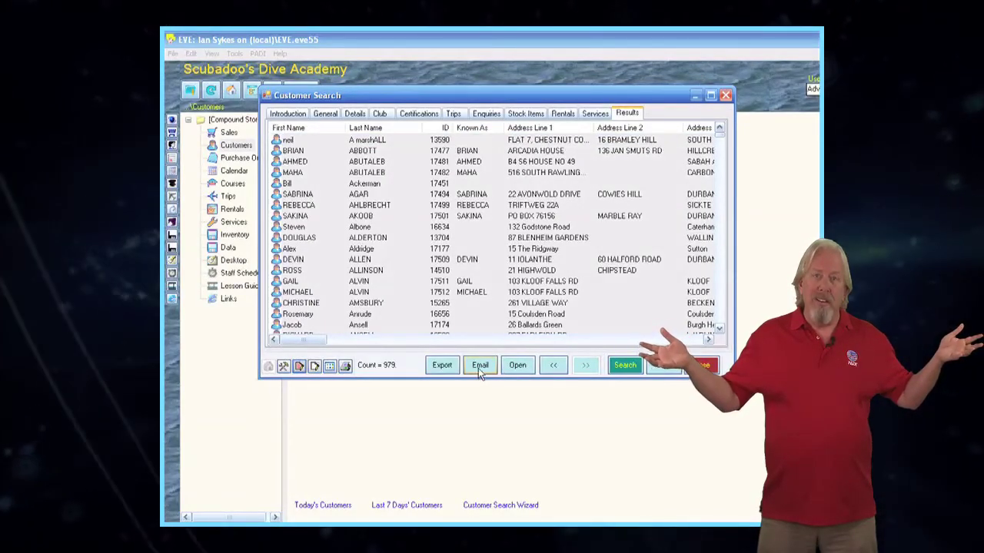
Step: Email the 979 found customers using the saved 'PADI Advanced Open Water' draft from PADI Diver Courses
left_click(479, 366)
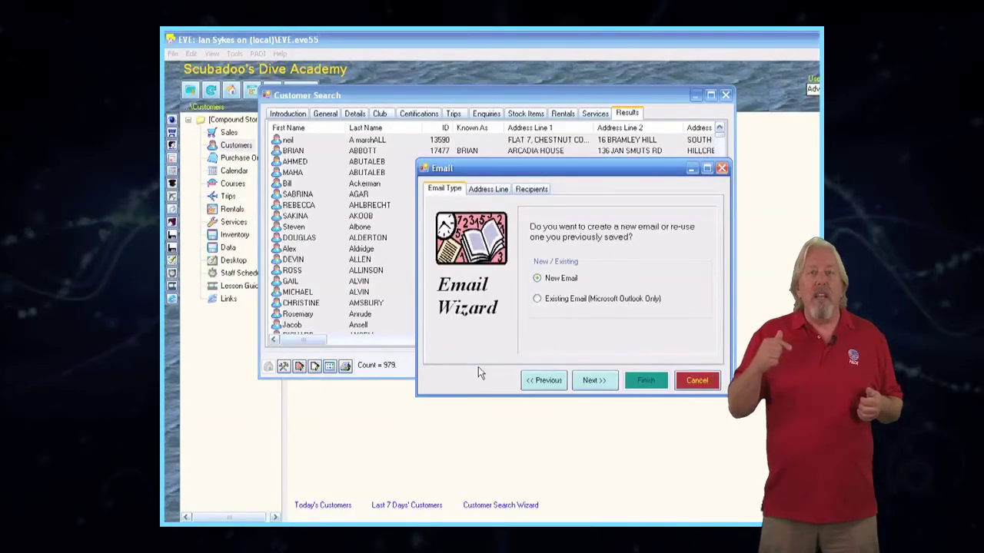
left_click(557, 300)
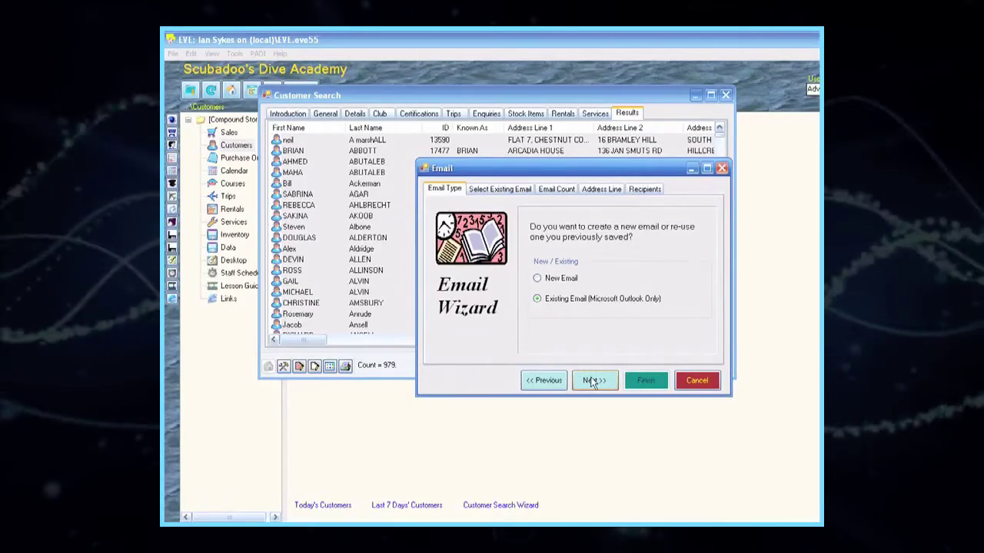
left_click(593, 381)
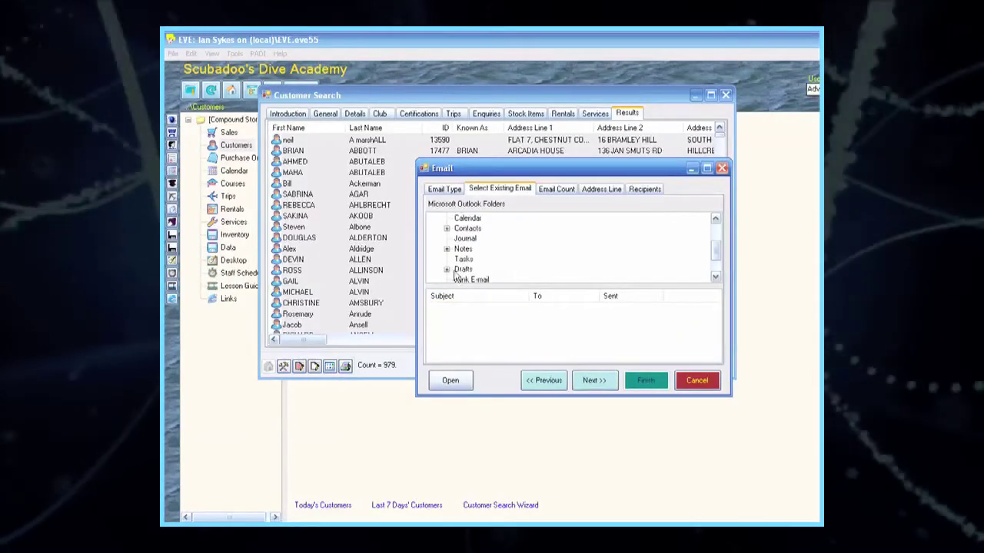
left_click(446, 270)
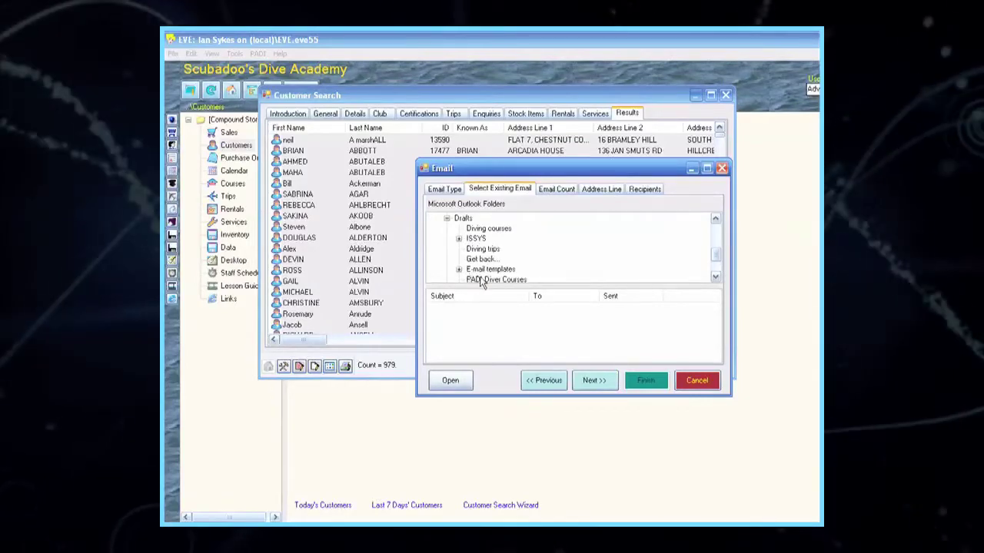
left_click(482, 281)
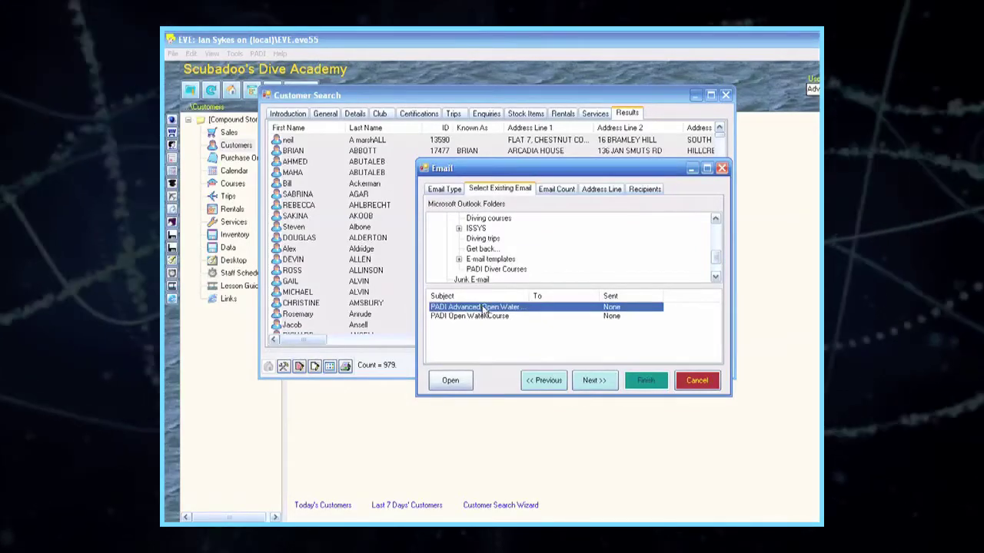
left_click(589, 381)
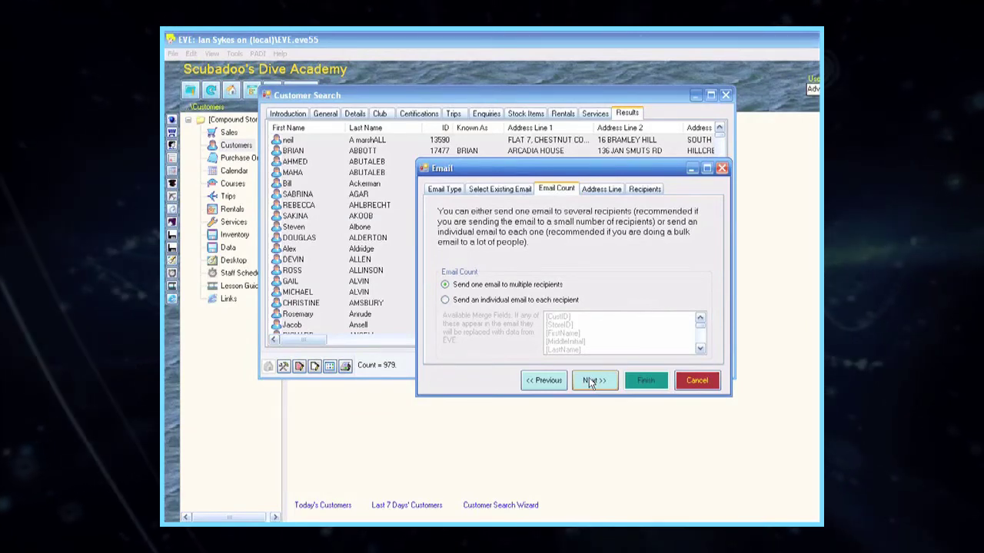
Step: Choose an individual email per recipient, review the recipient list, and finish the wizard
left_click(471, 305)
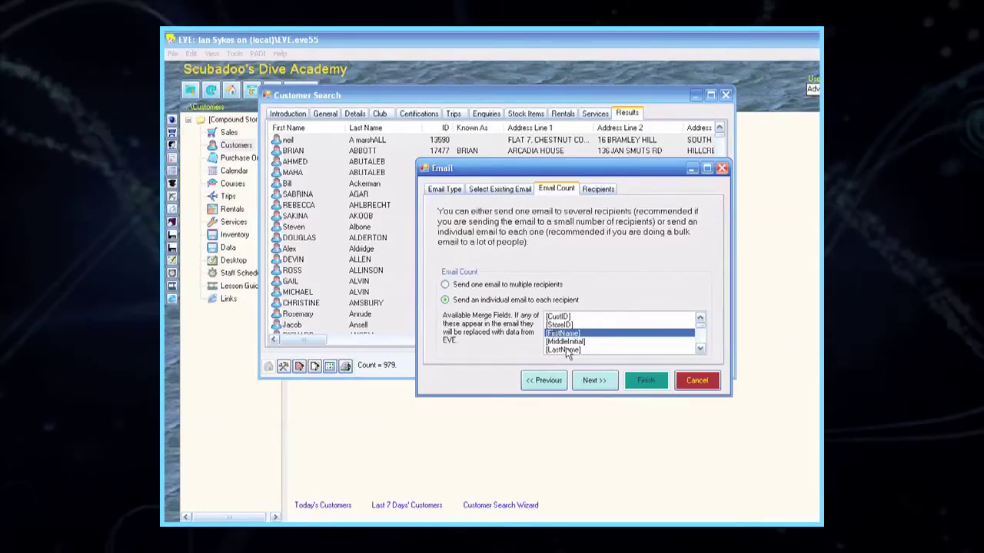
left_click(593, 380)
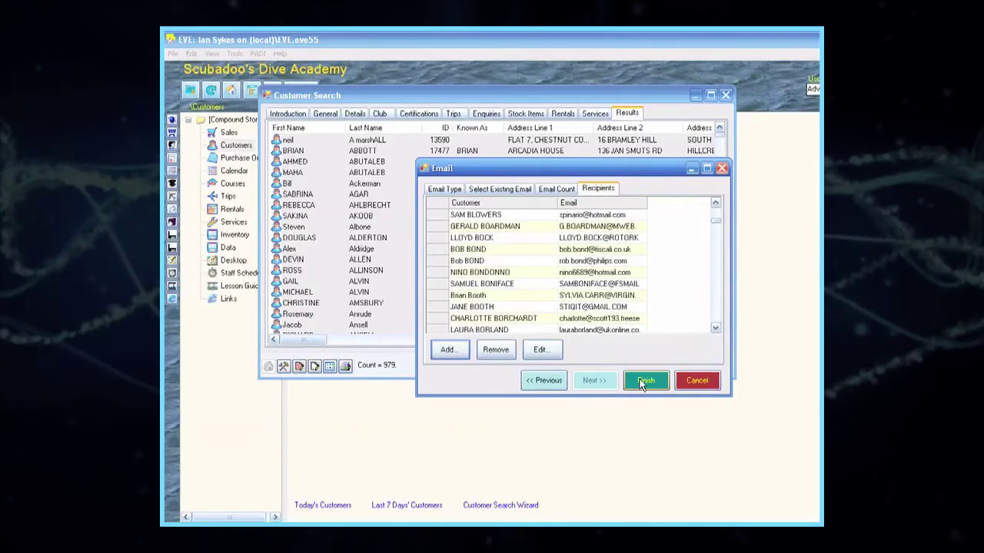
left_click(642, 382)
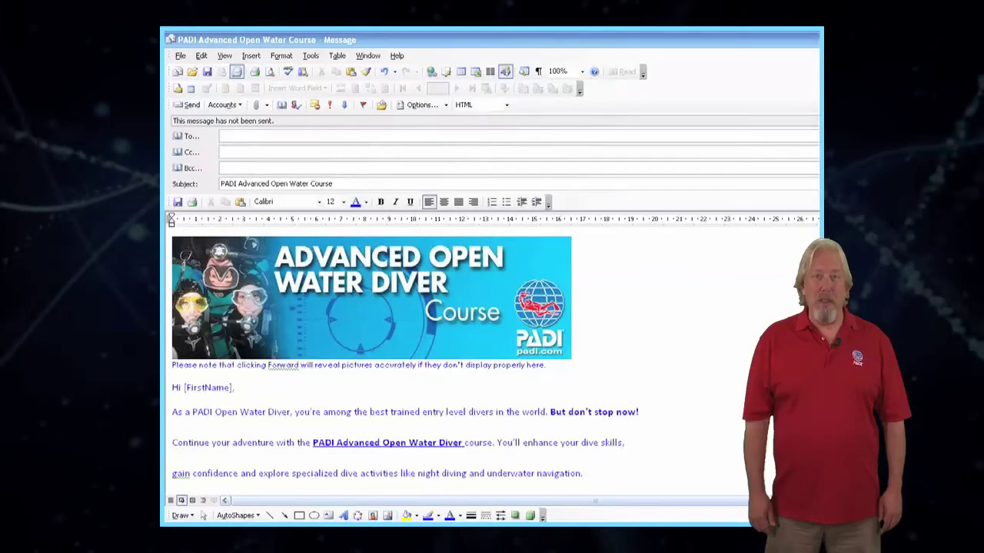
scroll(453, 362, "down", 4)
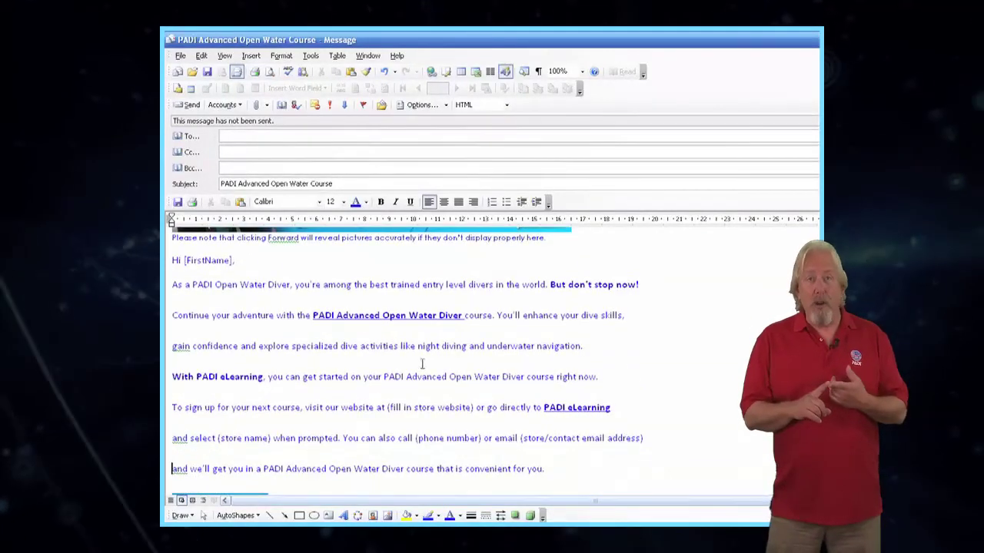
mouse_move(383, 315)
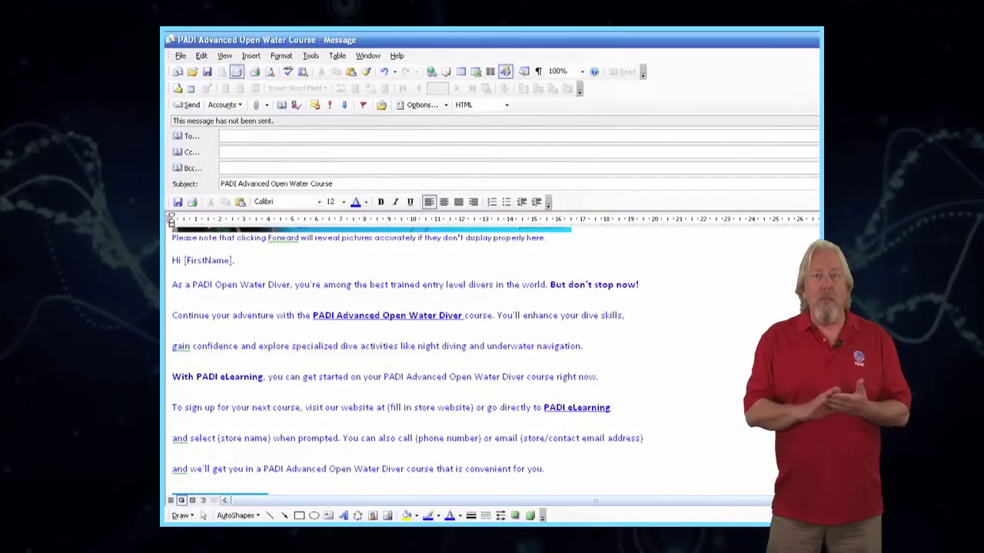
scroll(461, 362, "down", 2)
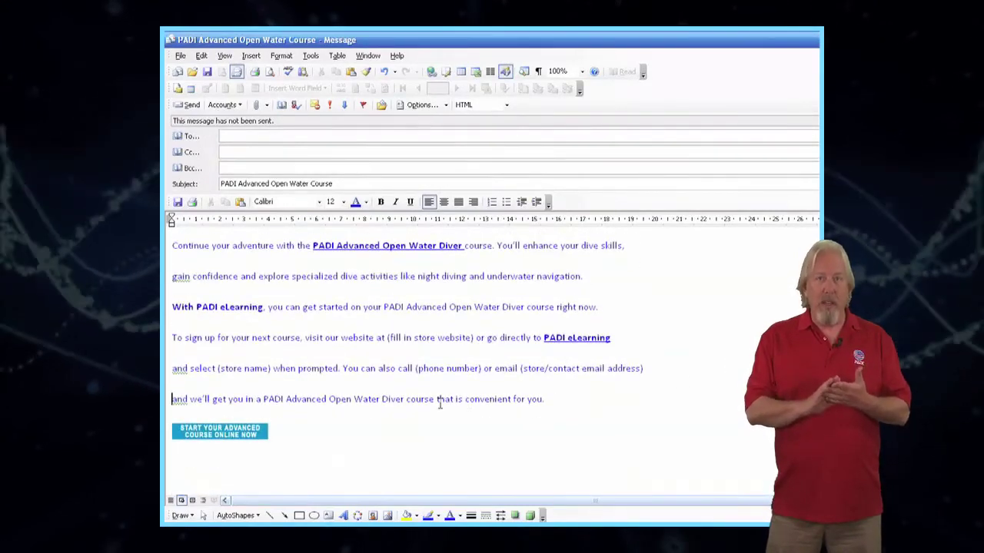